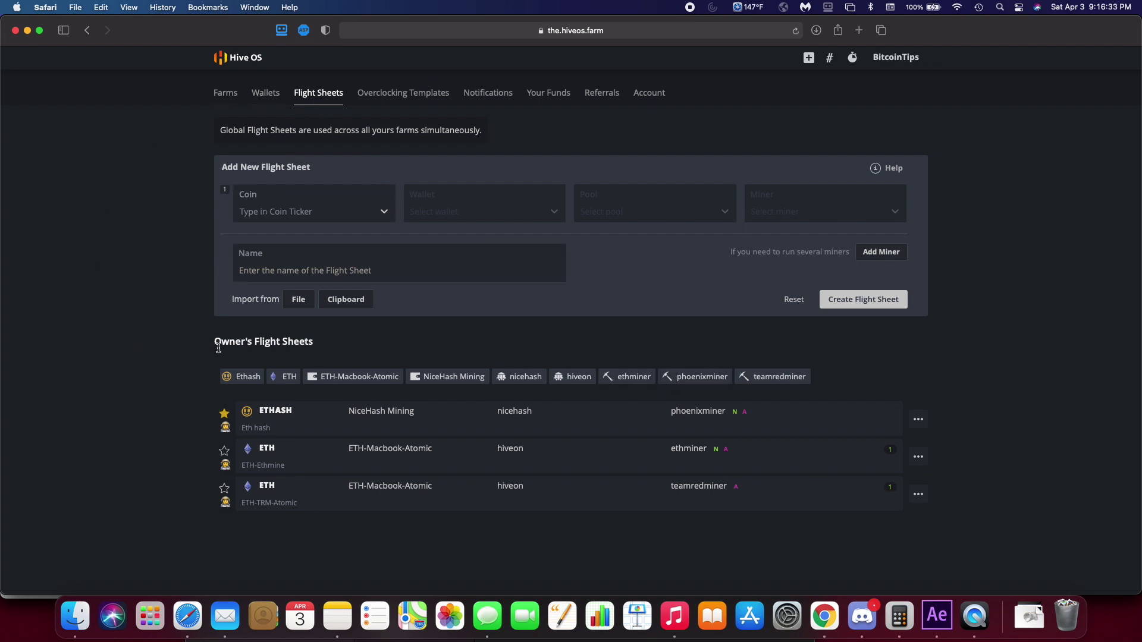
Highlight the three existing flight sheets listed on the Flight Sheets page
drag(217, 344, 418, 449)
Highlight the existing ETH-Ethmine and ETH-TRM-Atomic flight sheets
click(216, 519)
drag(922, 513, 216, 404)
click(216, 404)
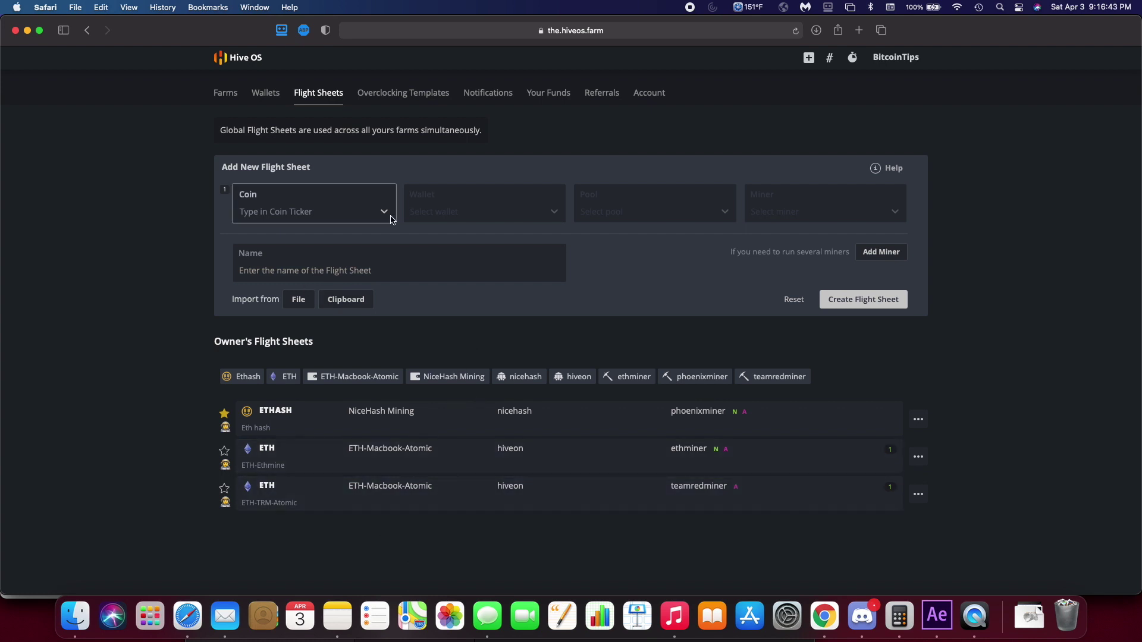
Pick ETH from the coin list for the new flight sheet
click(281, 217)
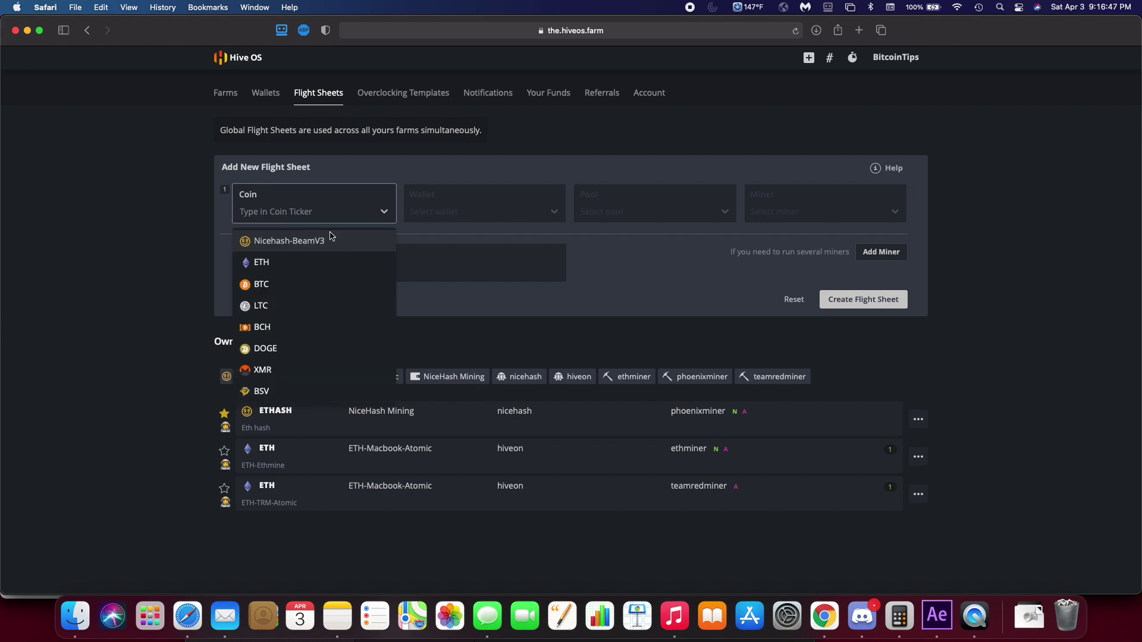
scroll(294, 314, down, 5)
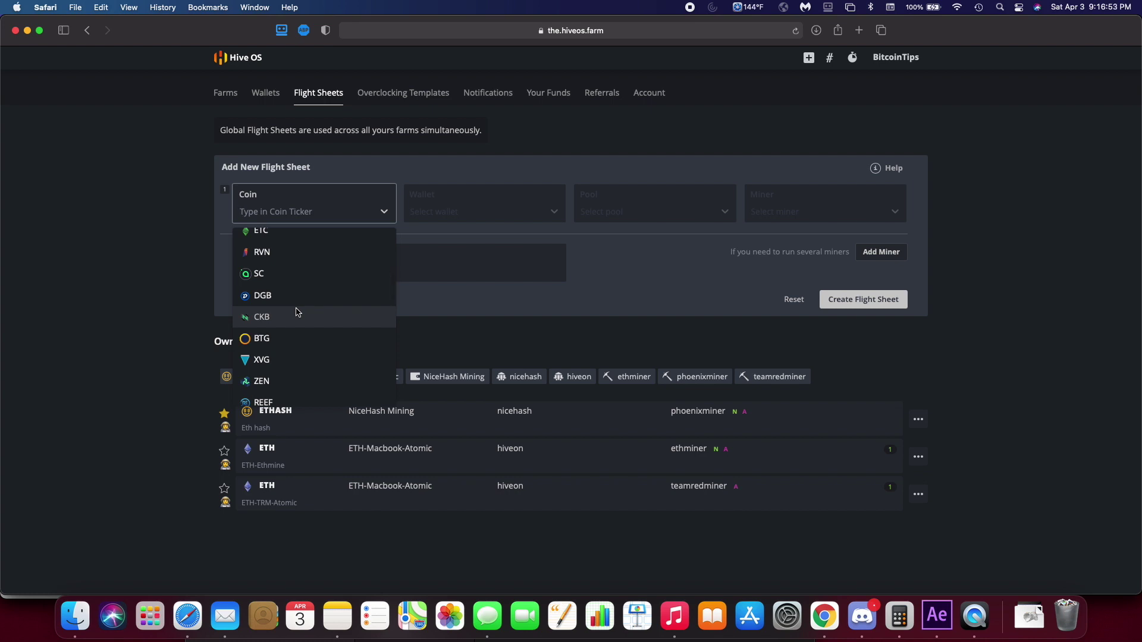
scroll(296, 312, down, 3)
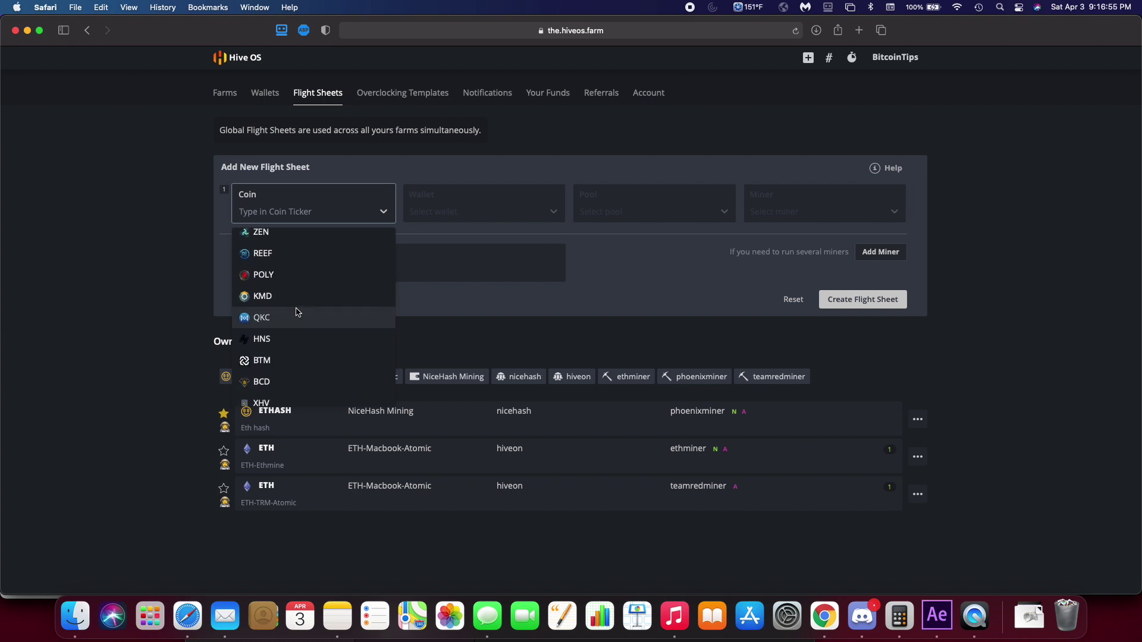
scroll(297, 312, up, 10)
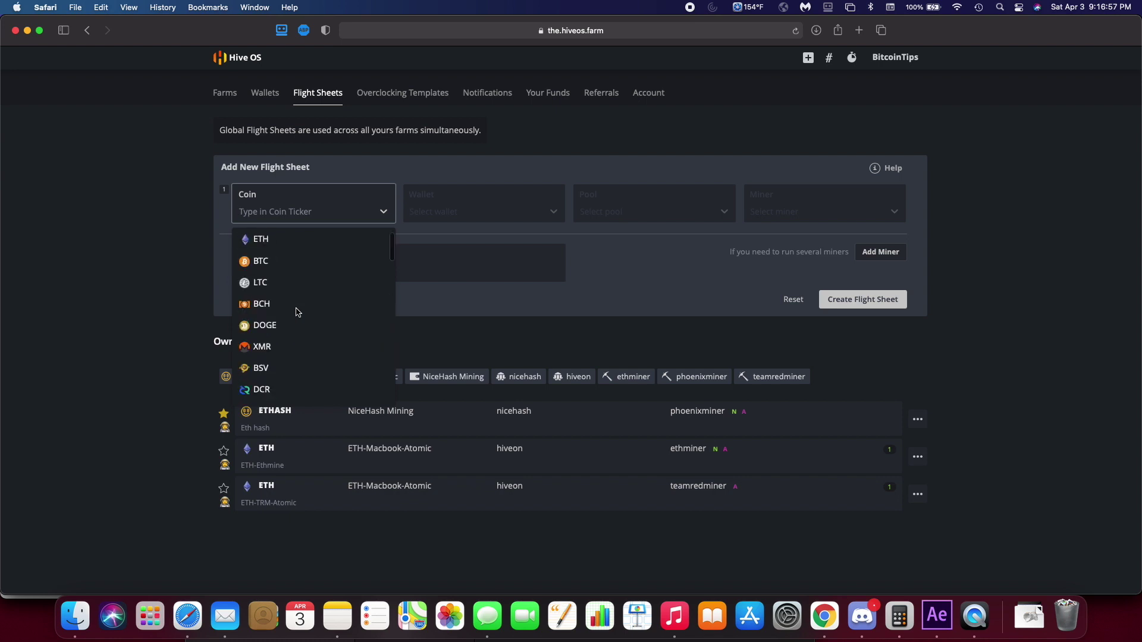
scroll(296, 312, up, 1)
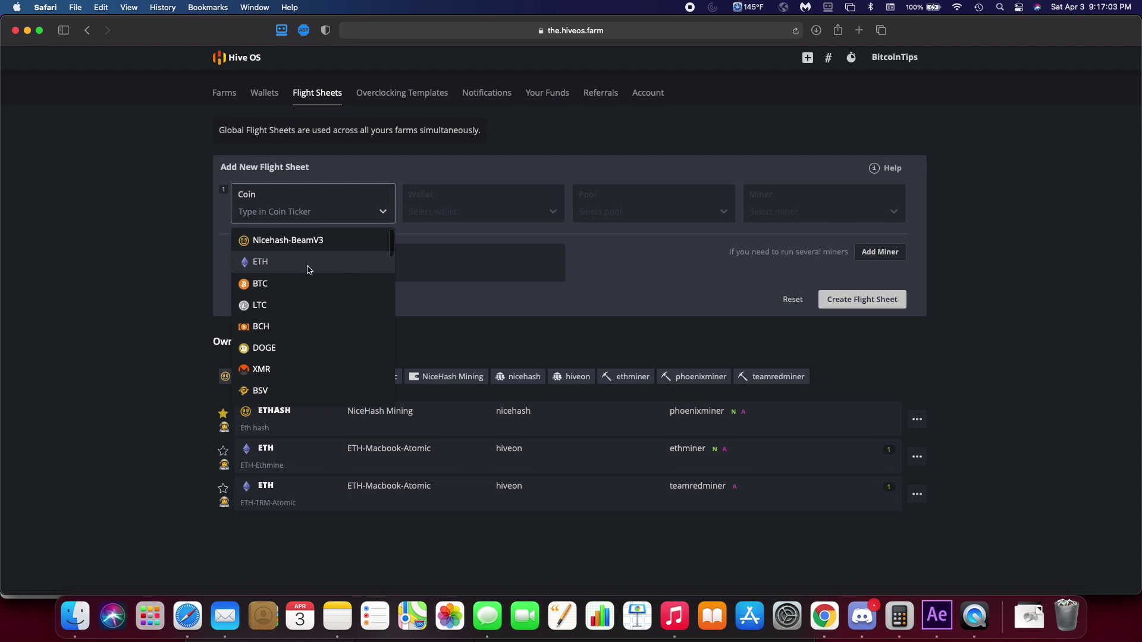
scroll(309, 269, up, 1)
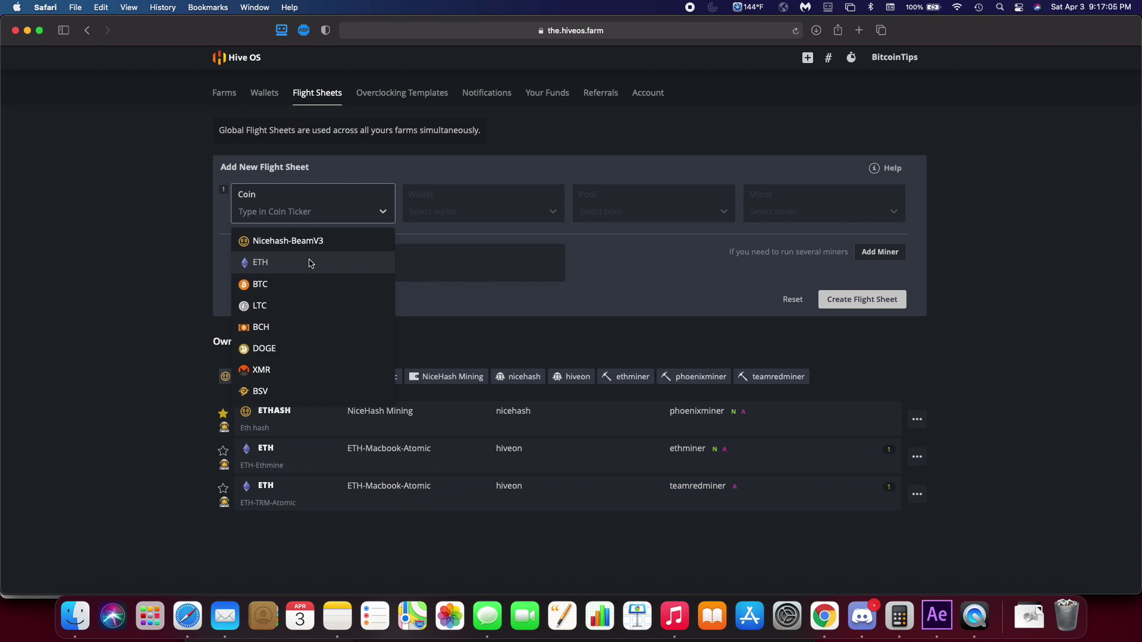
click(291, 263)
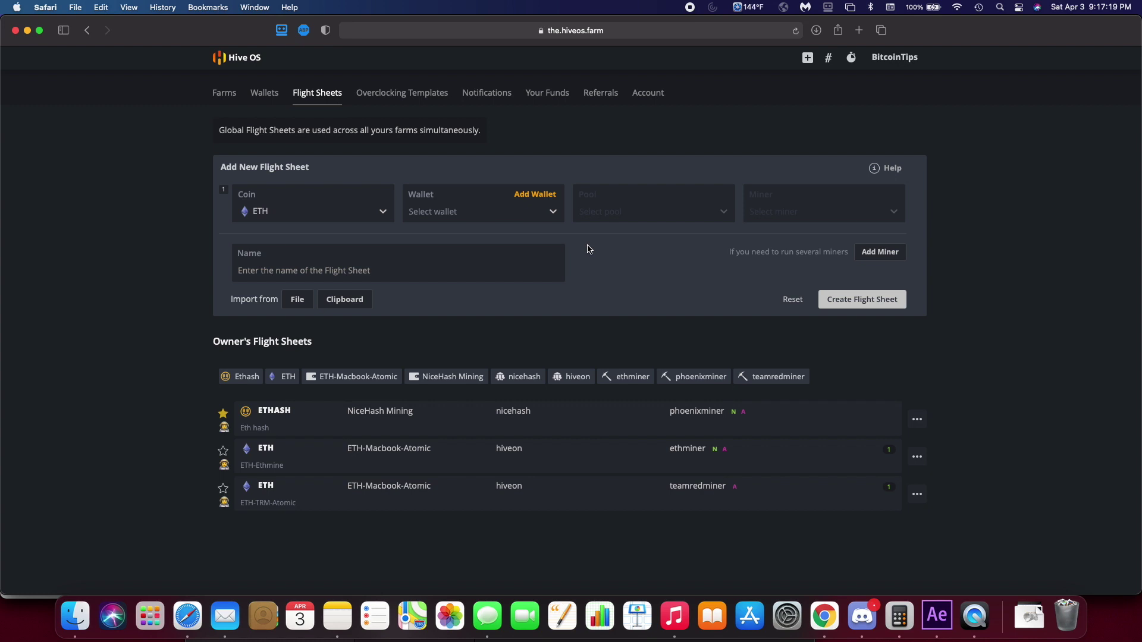
Select the ETH-Macbook-Atomic wallet and the Hiveon pool
click(559, 216)
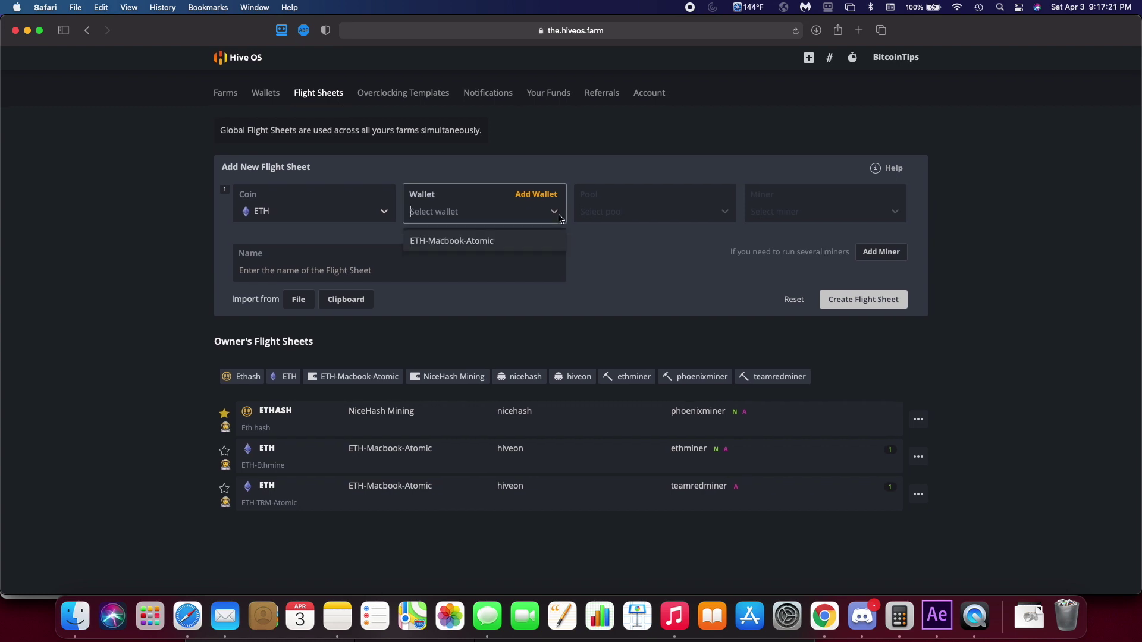
click(435, 242)
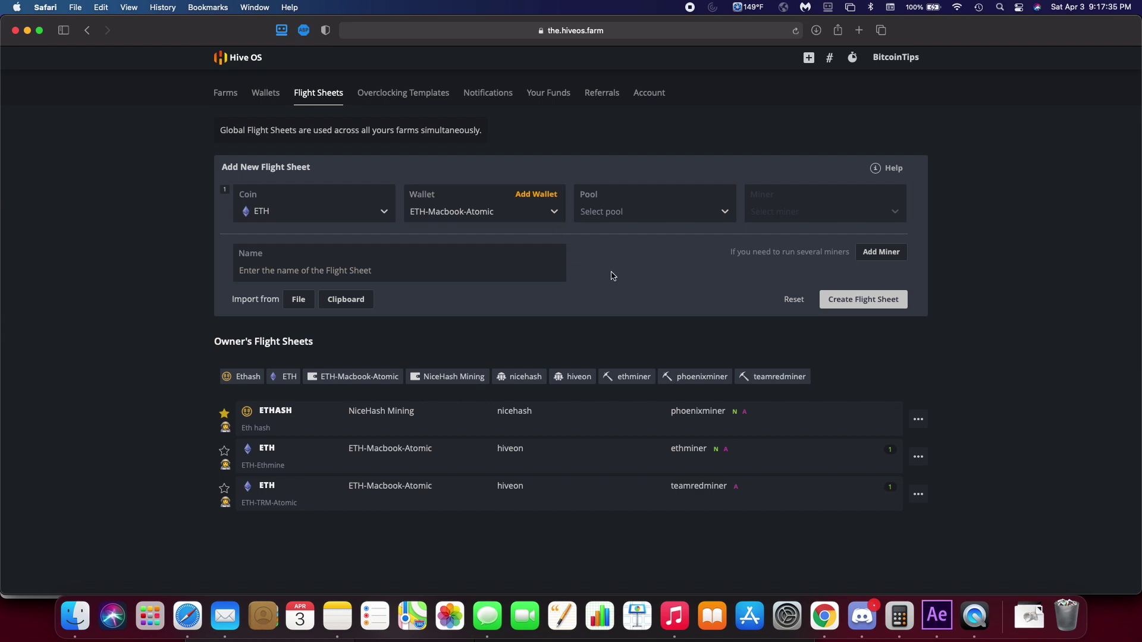
click(622, 212)
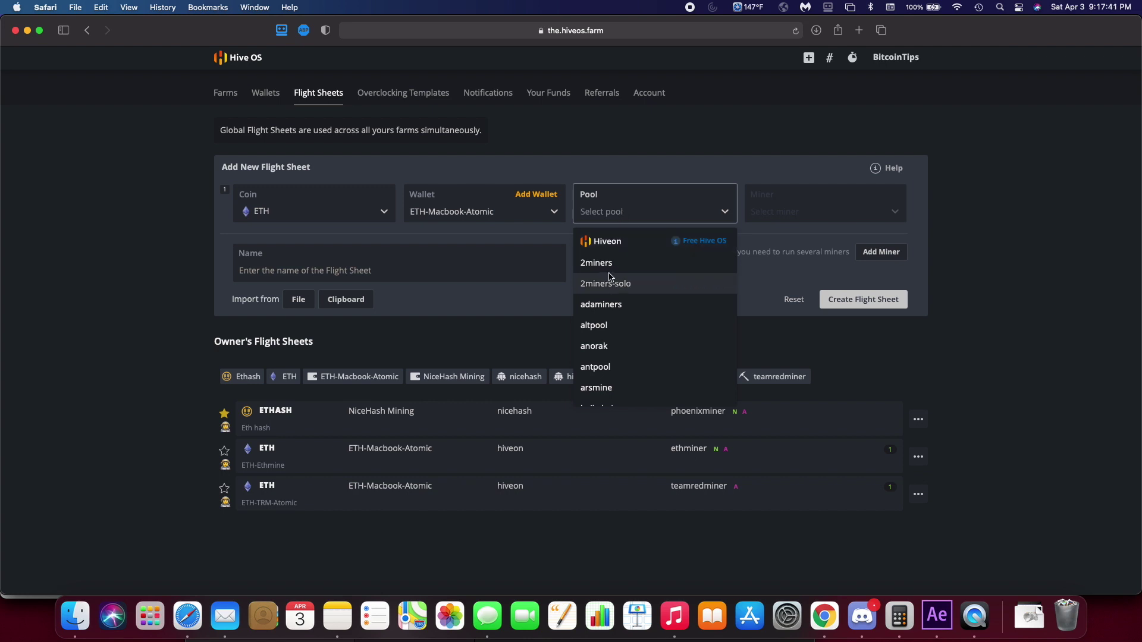
scroll(606, 276, down, 5)
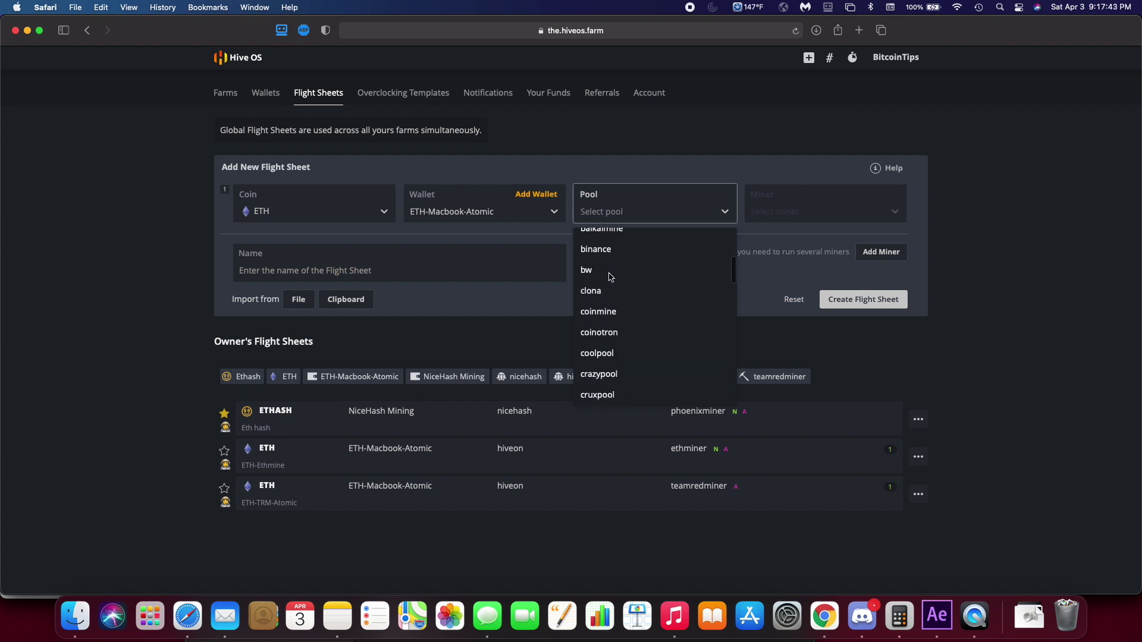
scroll(612, 277, up, 6)
click(621, 244)
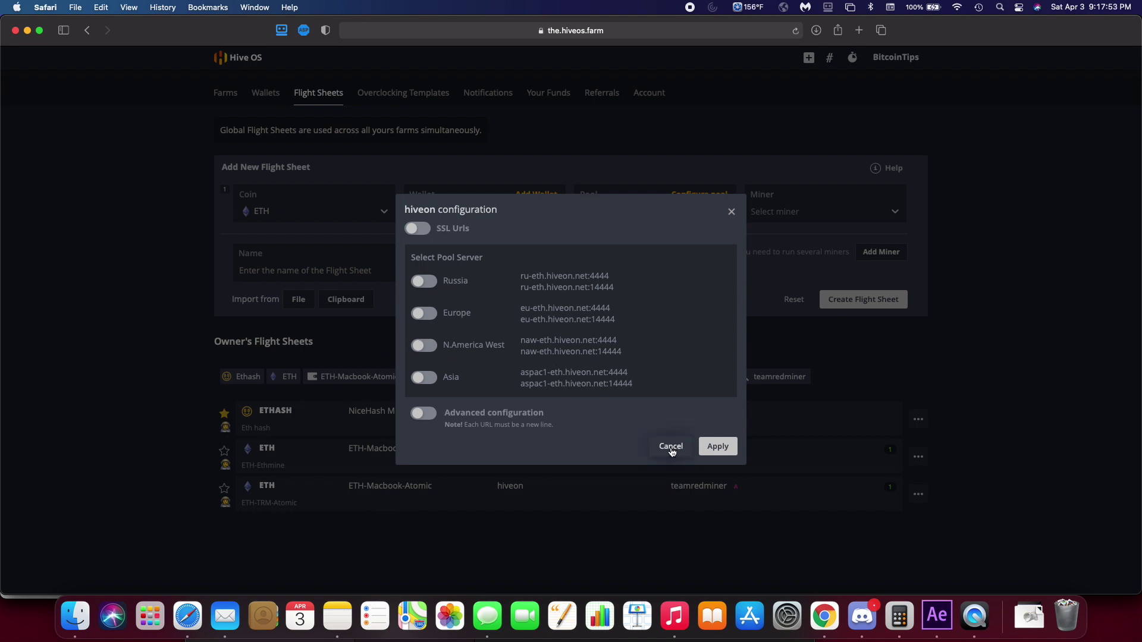
Apply the Asia, Russia, Europe and N.America West Hiveon servers, then reopen and close the config
click(423, 377)
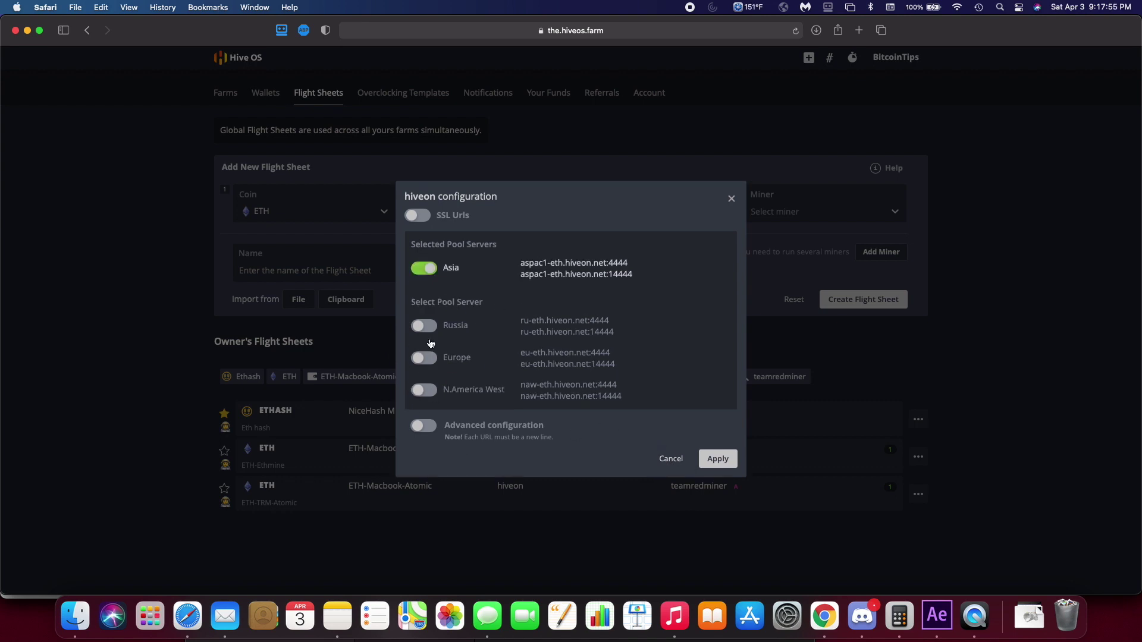
click(424, 327)
click(424, 357)
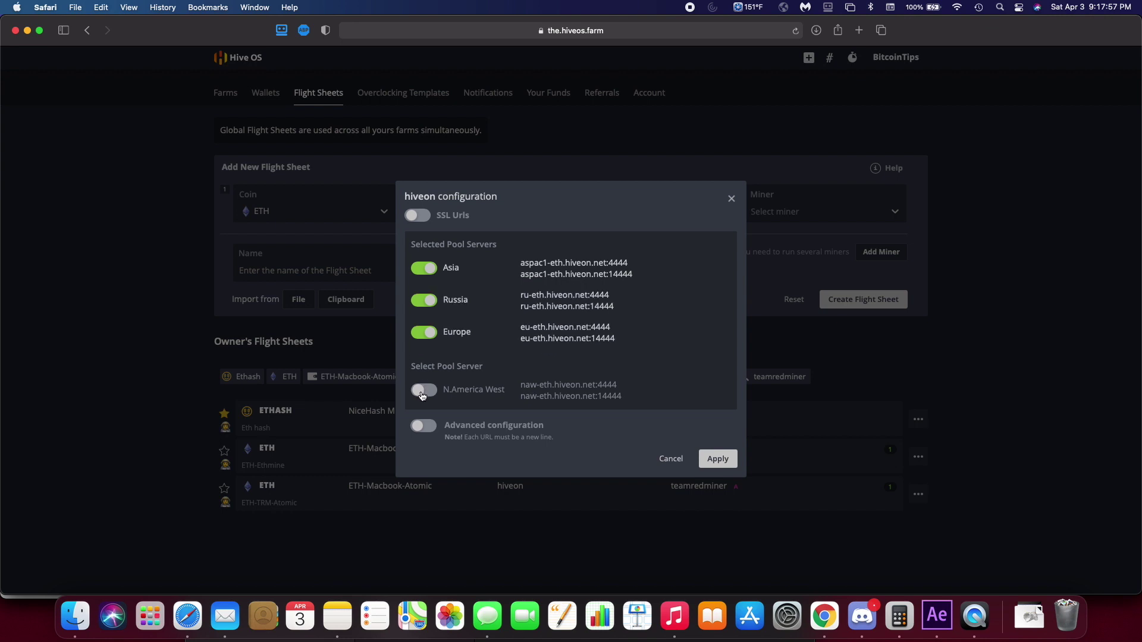
click(424, 389)
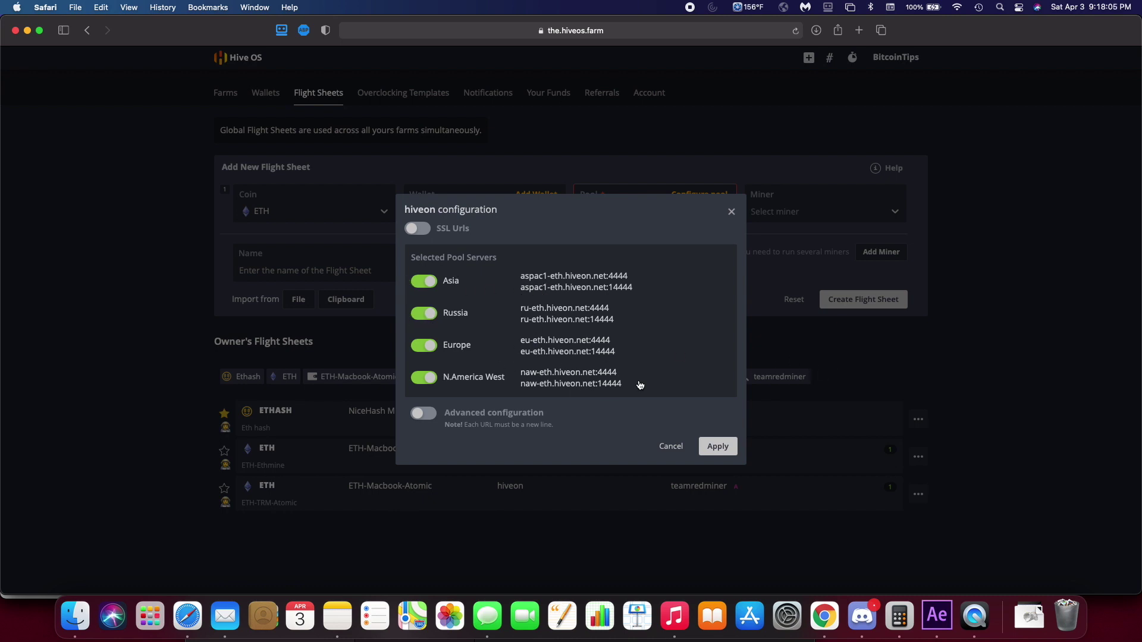
click(718, 446)
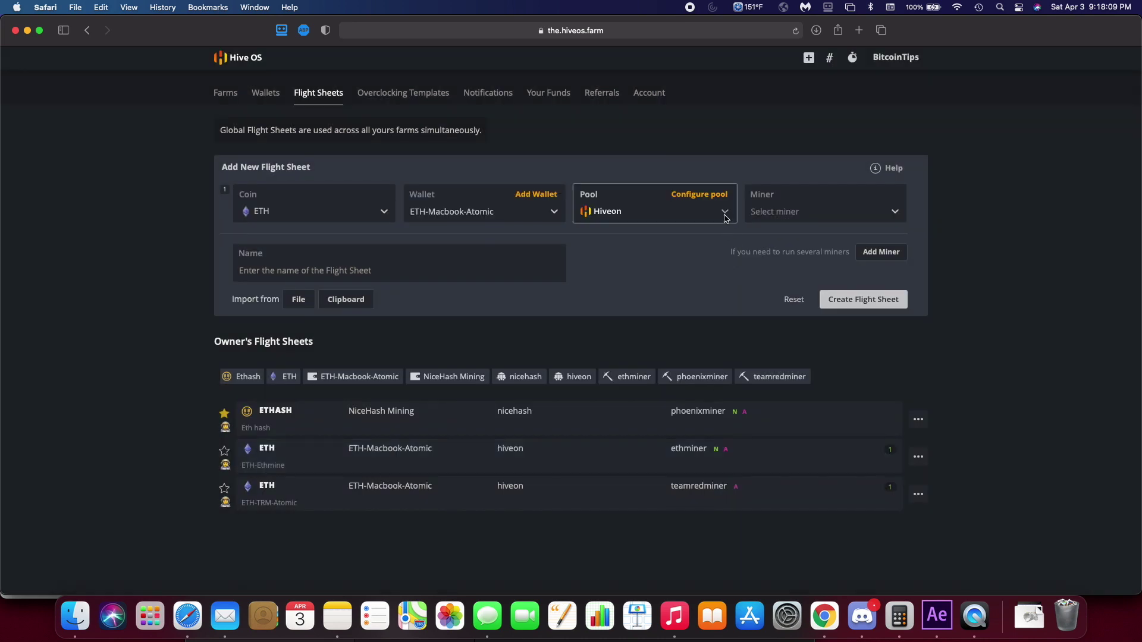
click(699, 195)
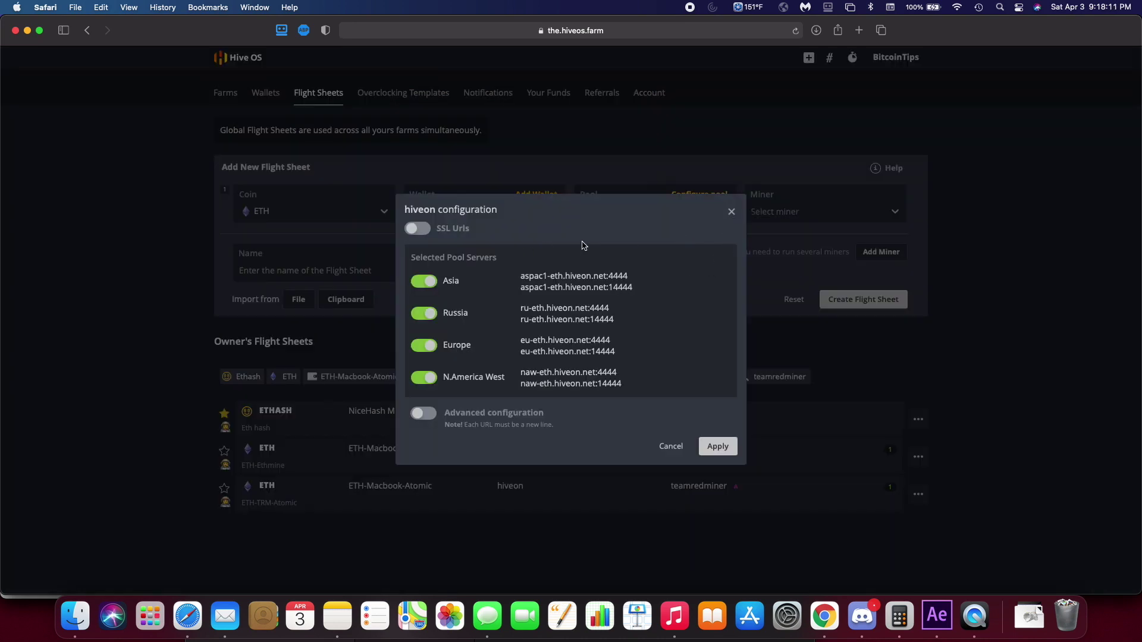
click(731, 211)
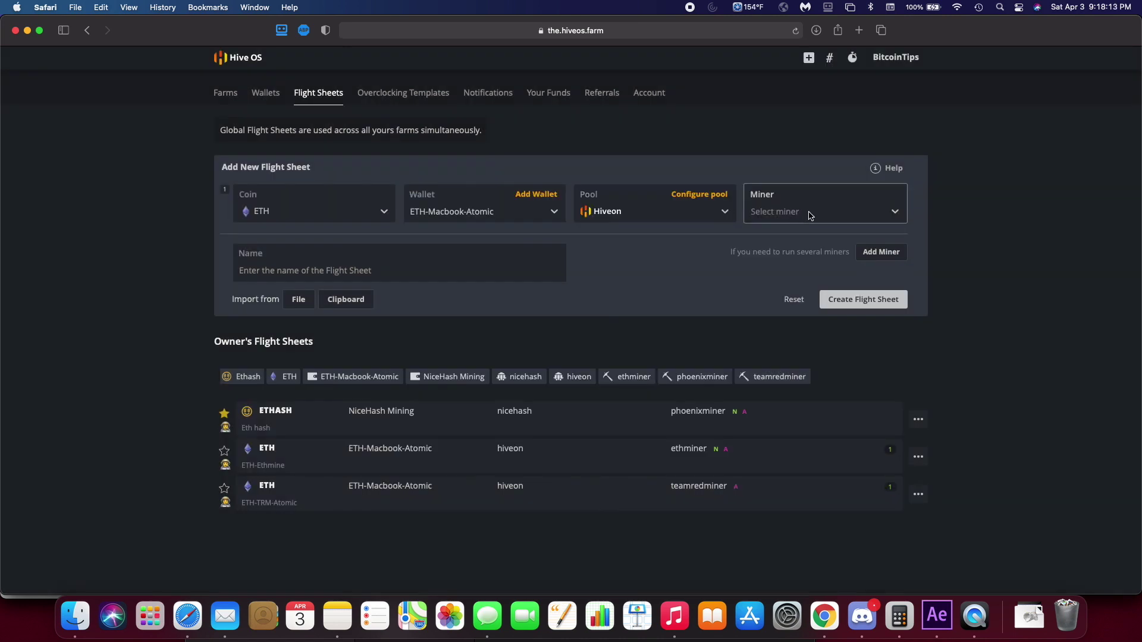
Choose TeamRedMiner from the miner list for the ETH sheet
click(809, 214)
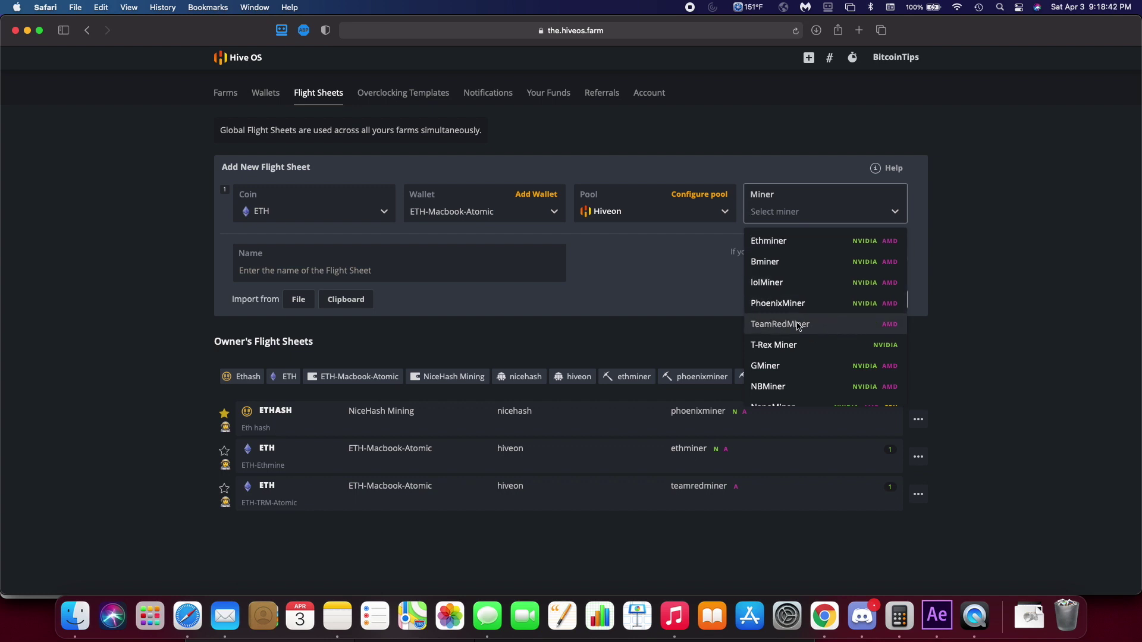
scroll(827, 327, down, 2)
scroll(828, 329, down, 2)
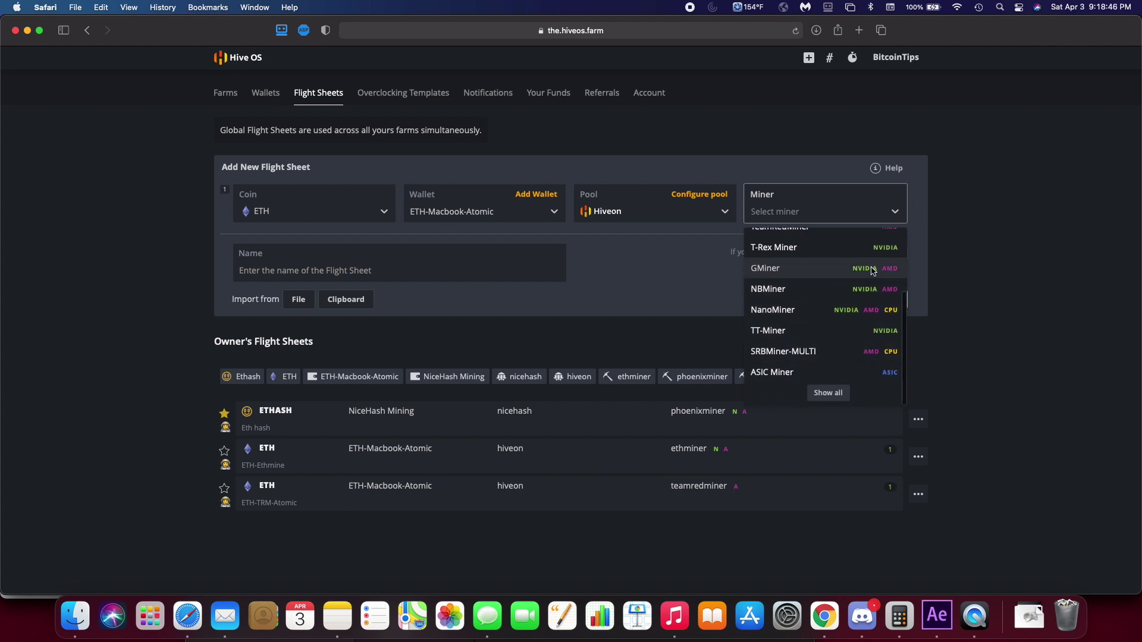
scroll(829, 359, up, 4)
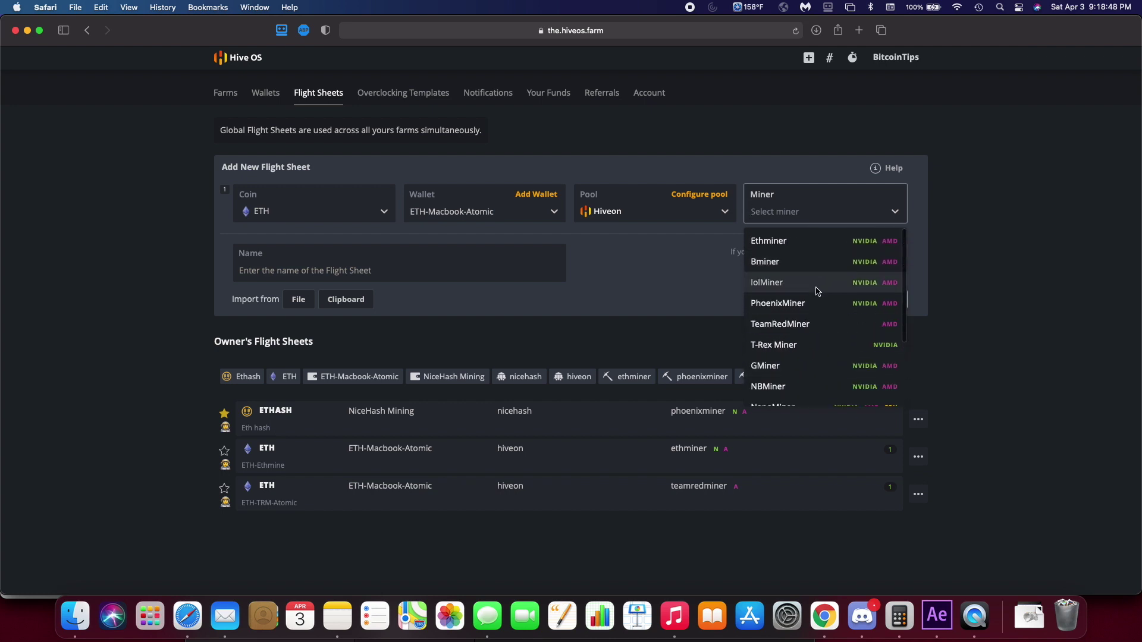
scroll(817, 292, down, 4)
scroll(818, 297, up, 3)
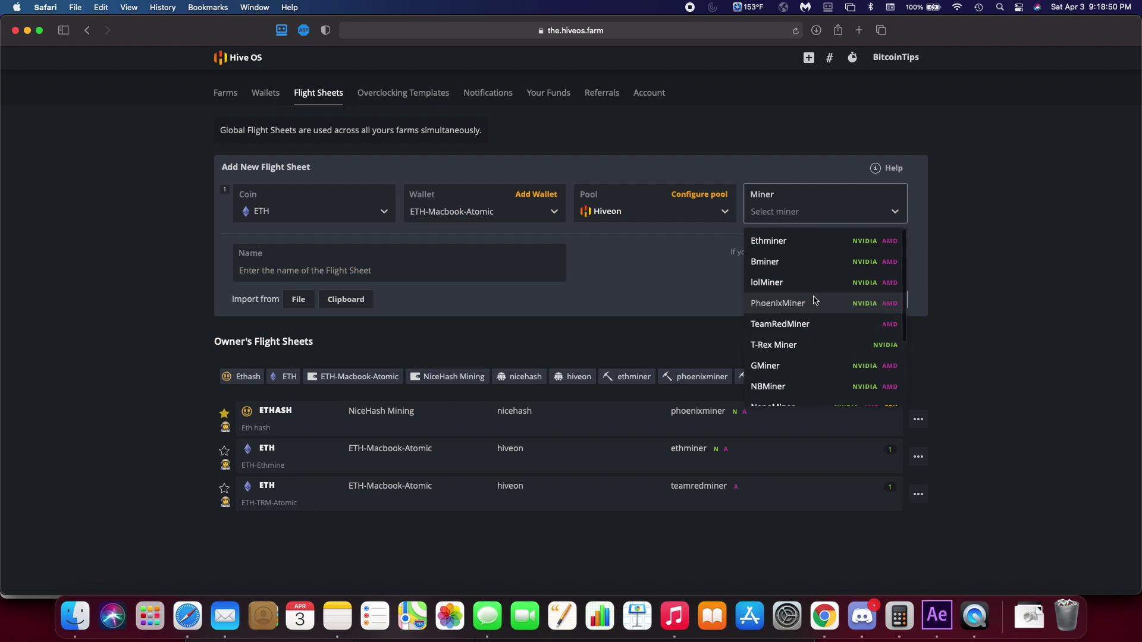
click(841, 327)
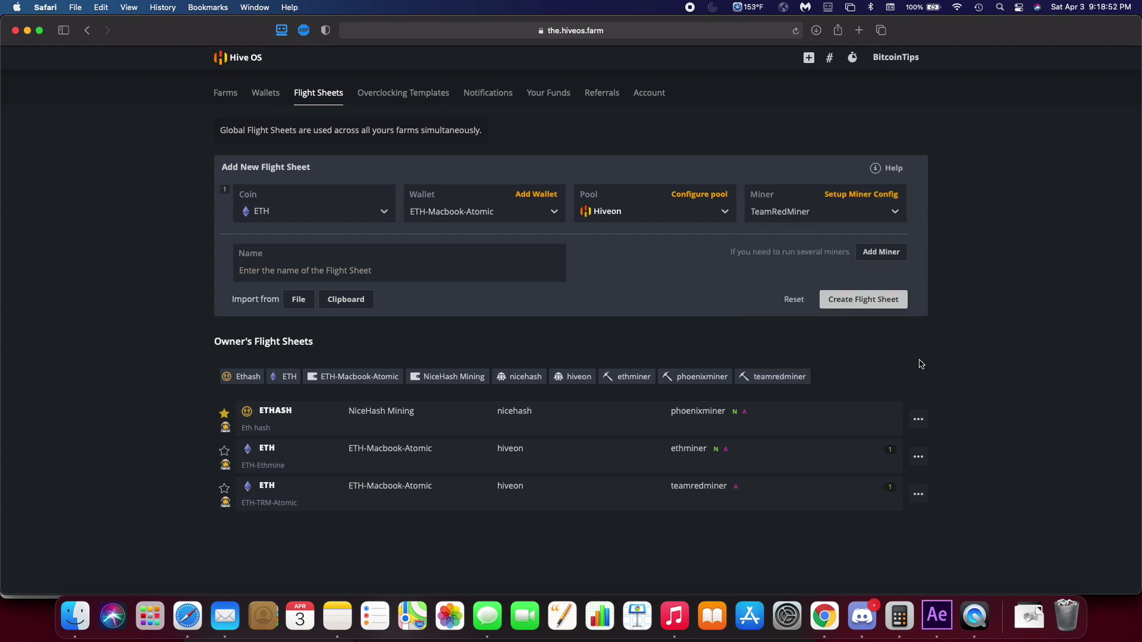
Open TeamRedMiner's miner configuration and close it without changes
click(879, 200)
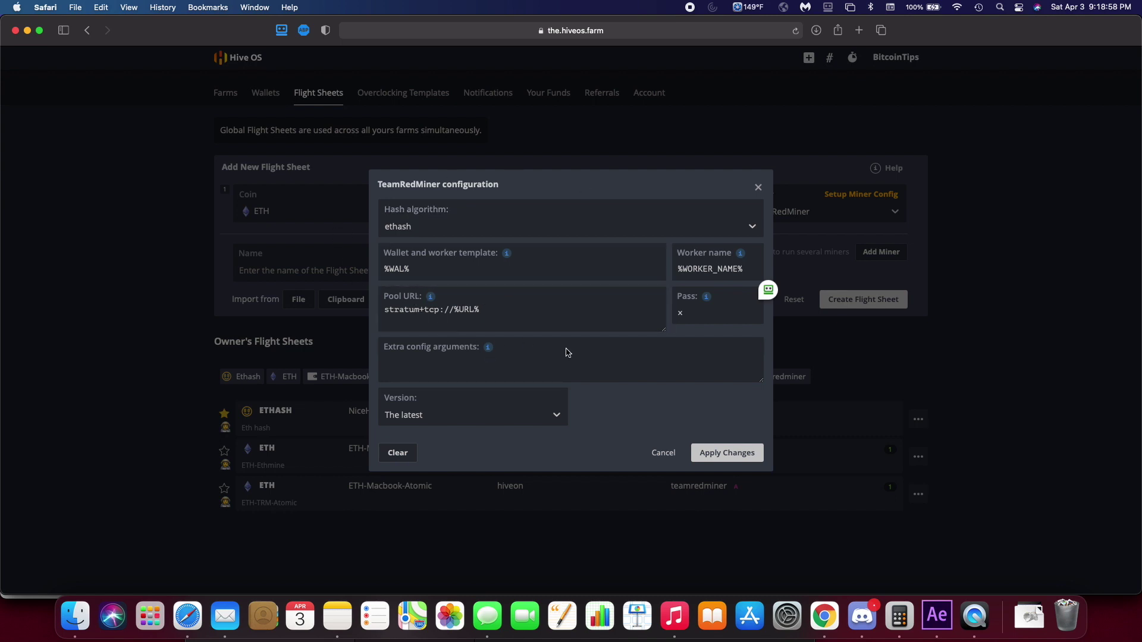
click(604, 367)
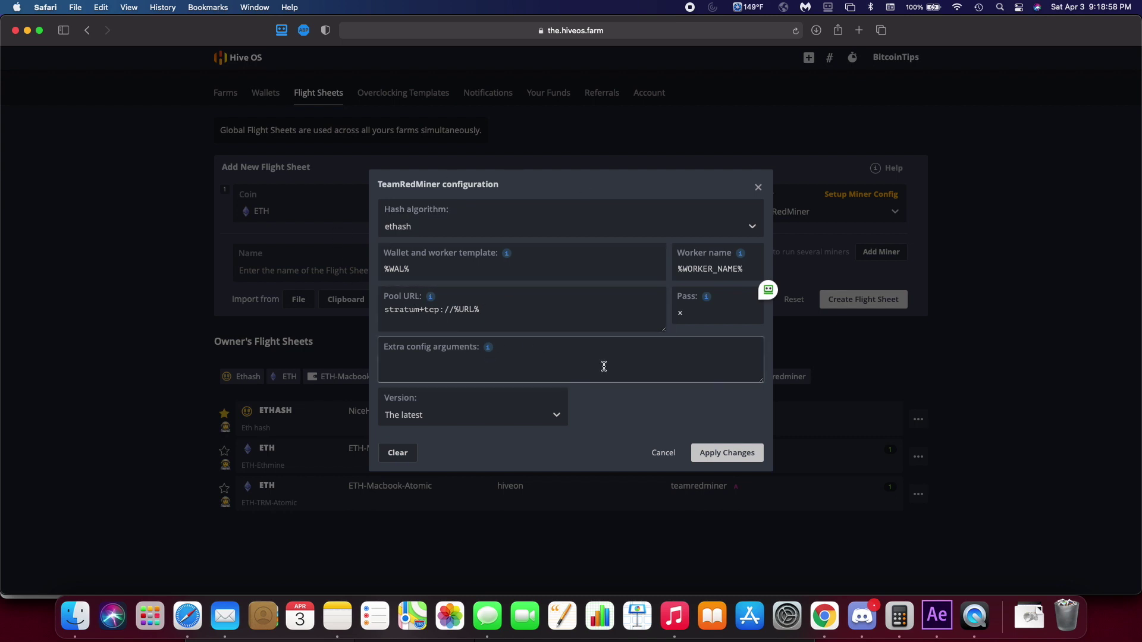
click(654, 452)
Enter 'test' as the sheet name, clear it, and switch to the Farms overview
click(294, 269)
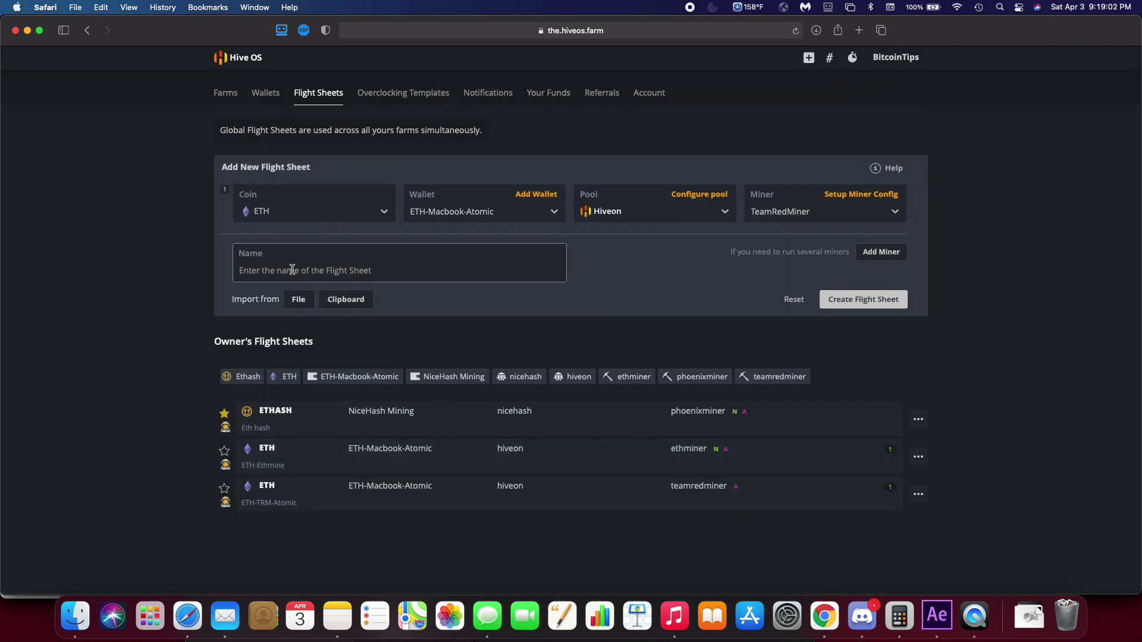
text(test)
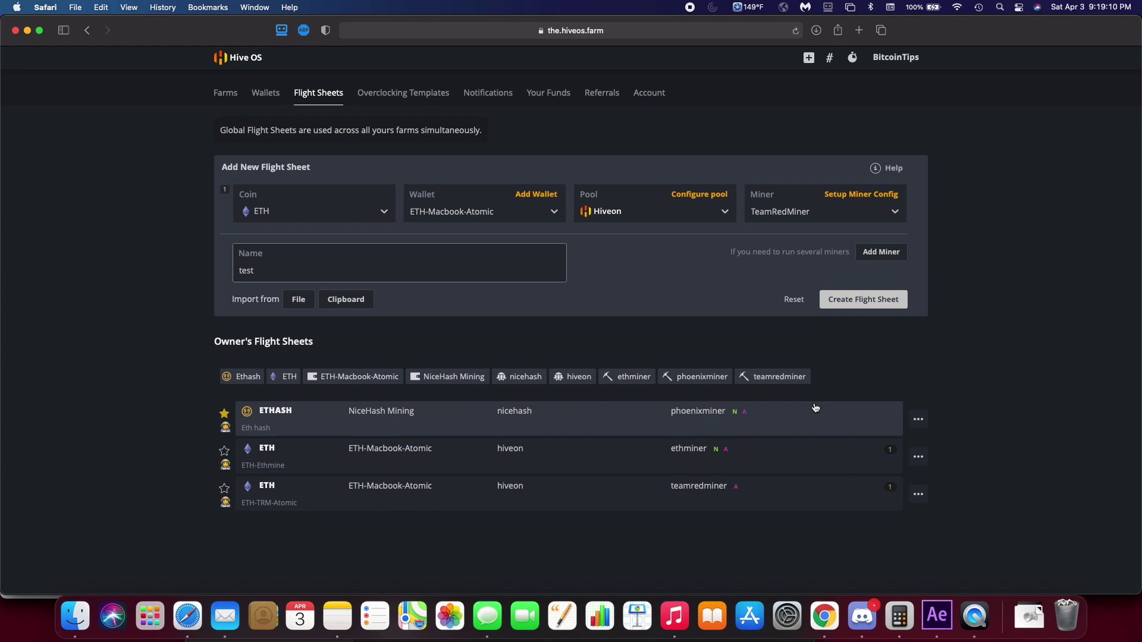
click(347, 299)
click(879, 214)
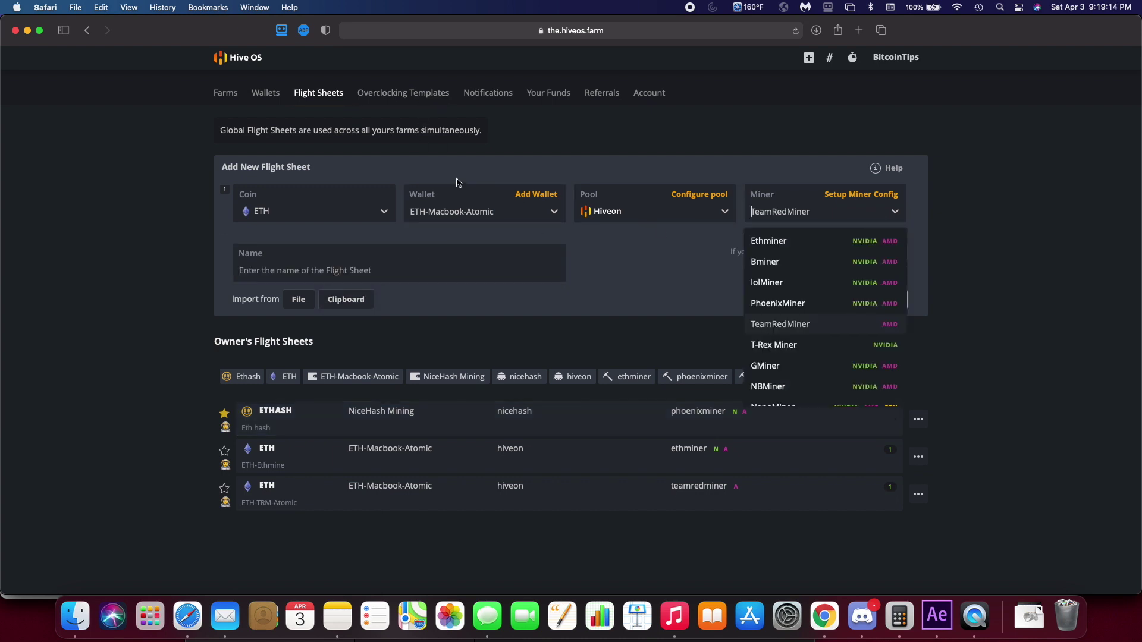
click(226, 94)
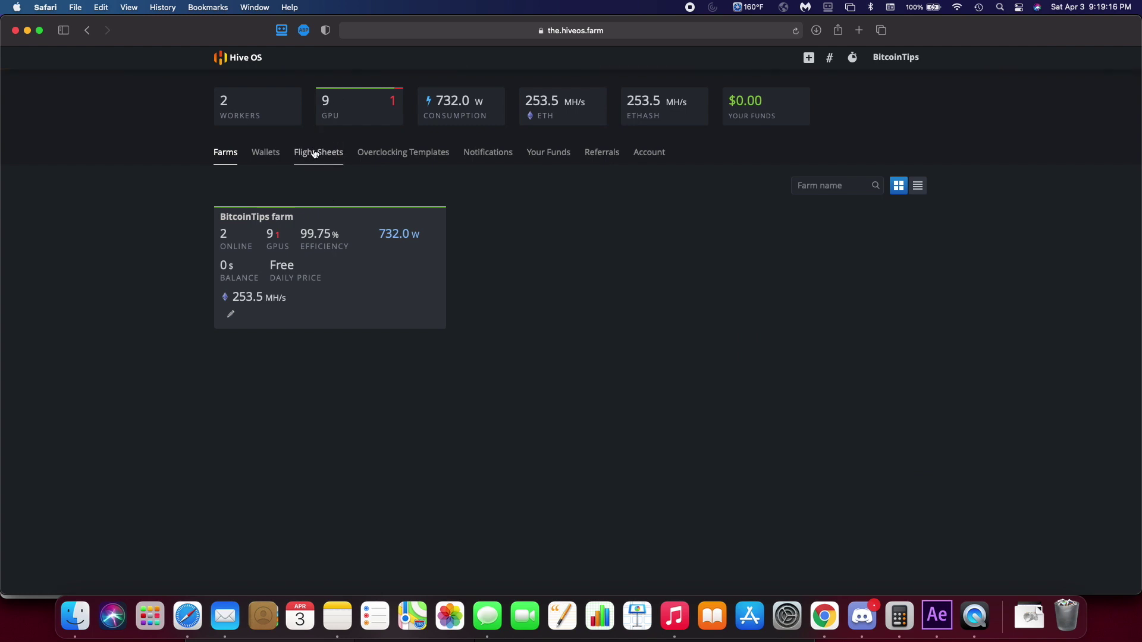
Back on Flight Sheets, filter coins with 'nice' and choose Nicehash-BeamV3
click(312, 153)
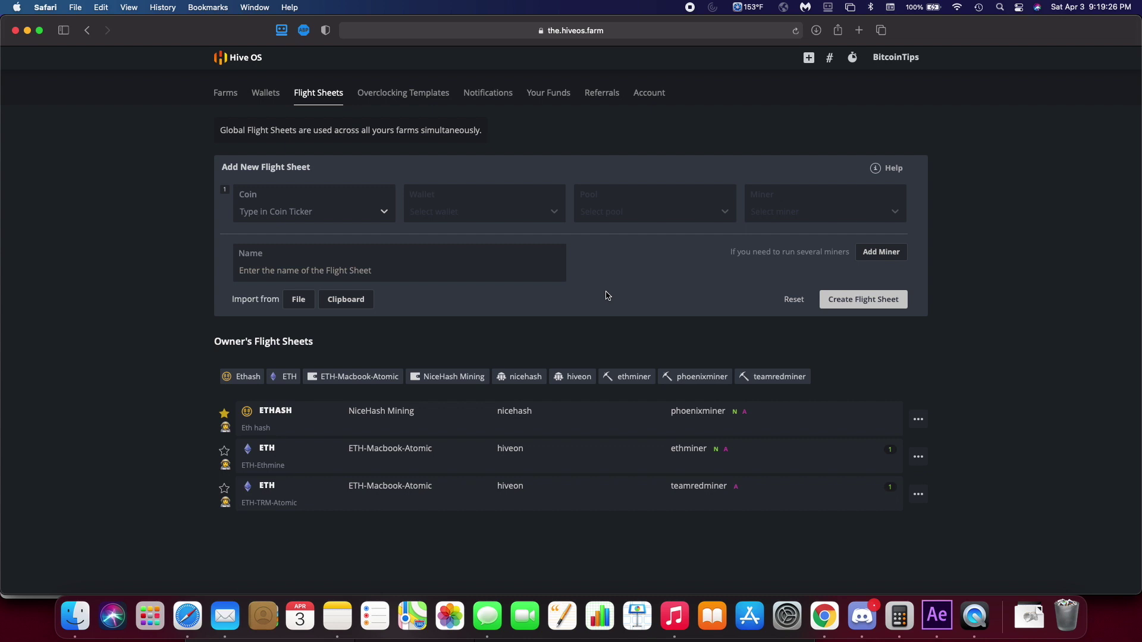
click(313, 214)
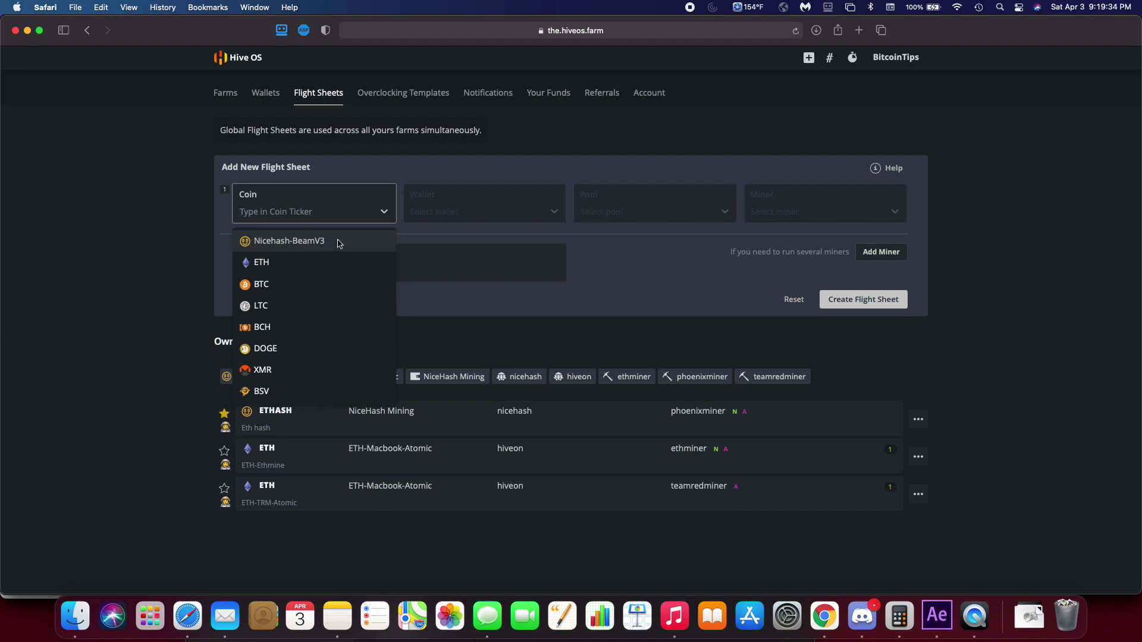
scroll(352, 333, down, 10)
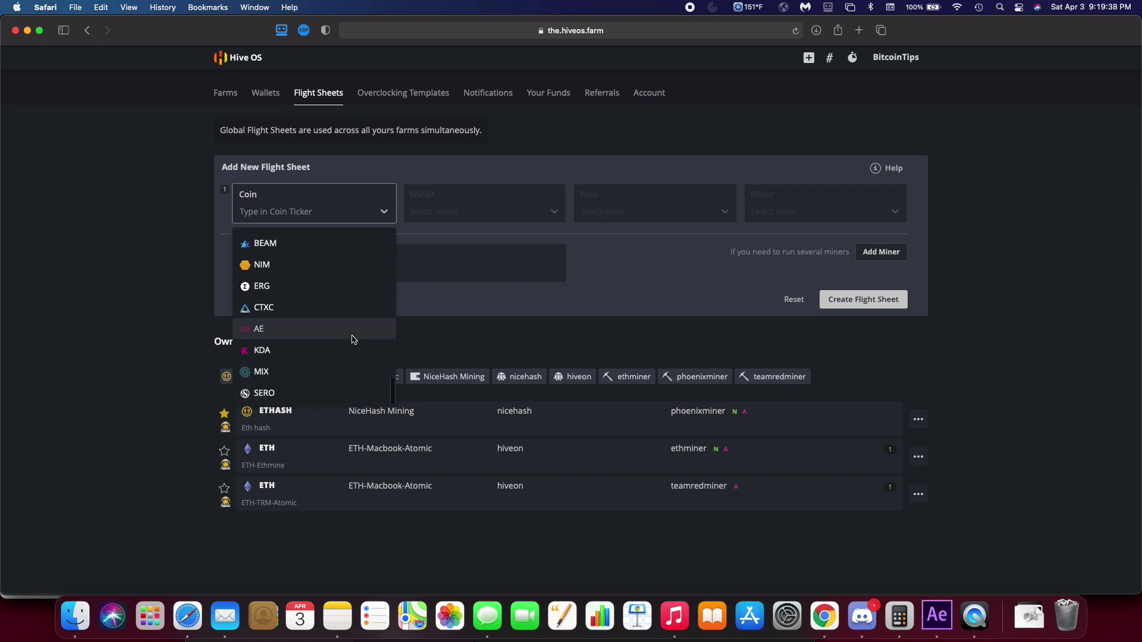
scroll(351, 340, up, 10)
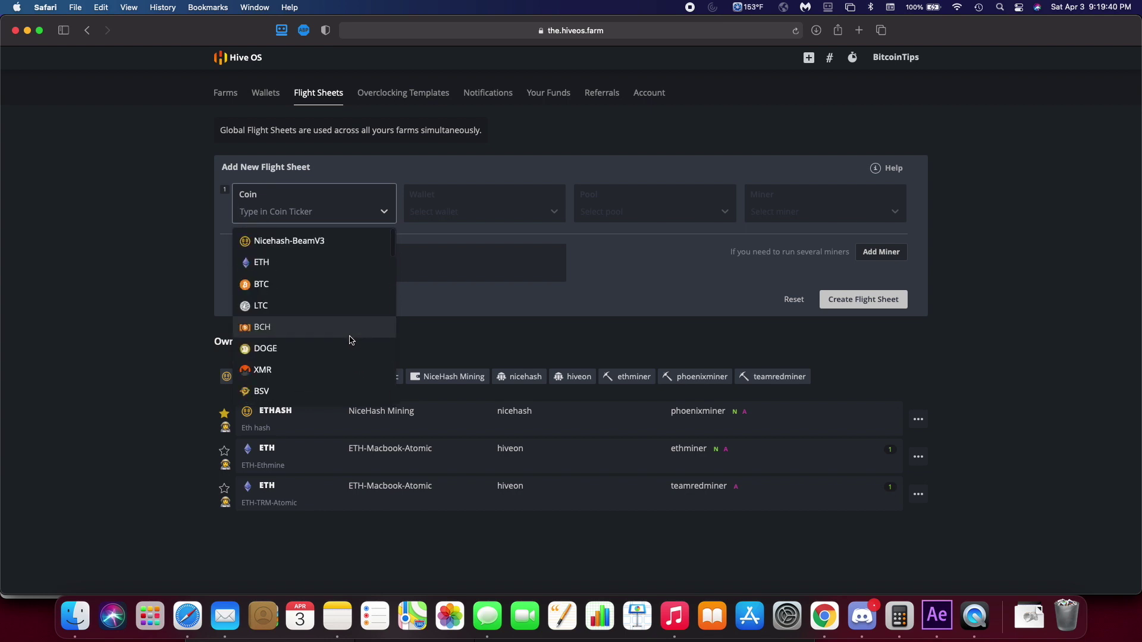
text(nice)
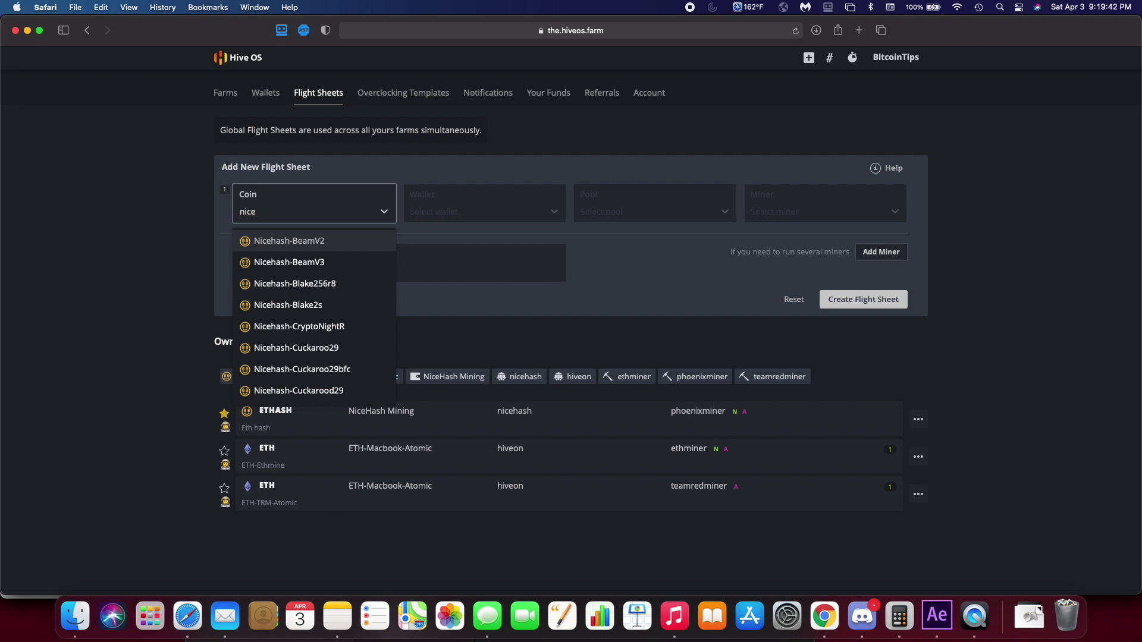
scroll(354, 319, down, 10)
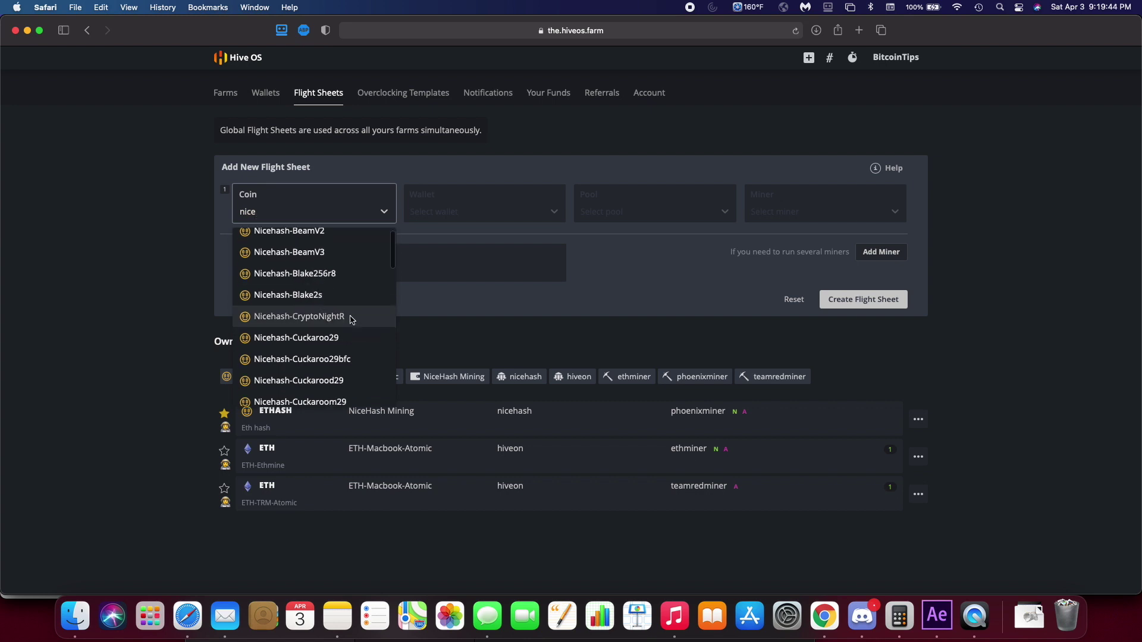
scroll(354, 319, down, 10)
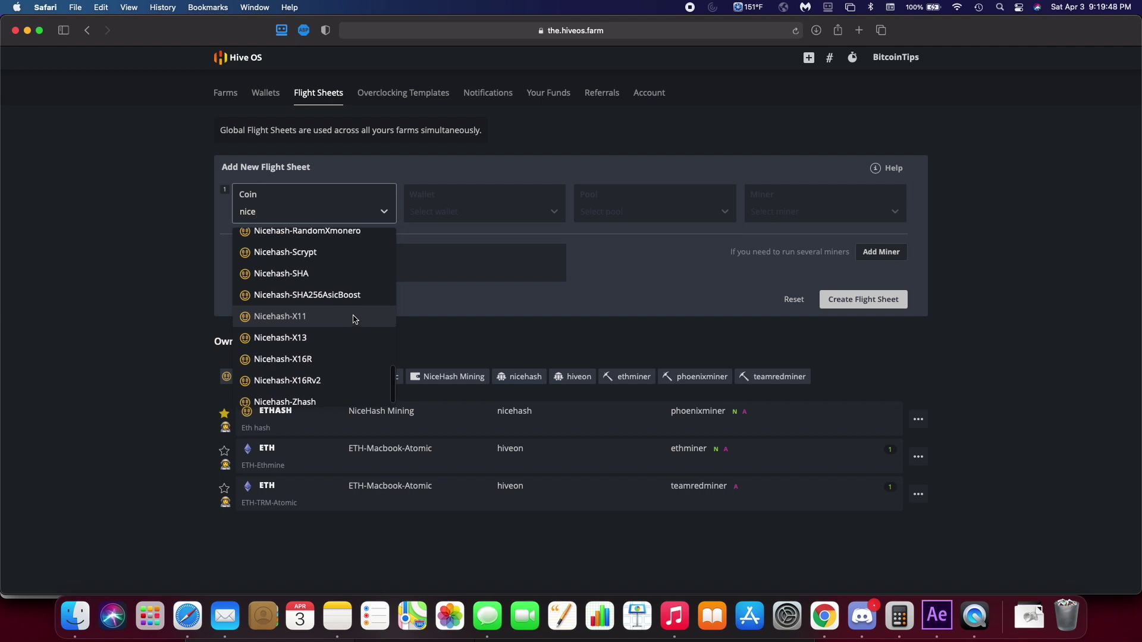
scroll(354, 320, up, 20)
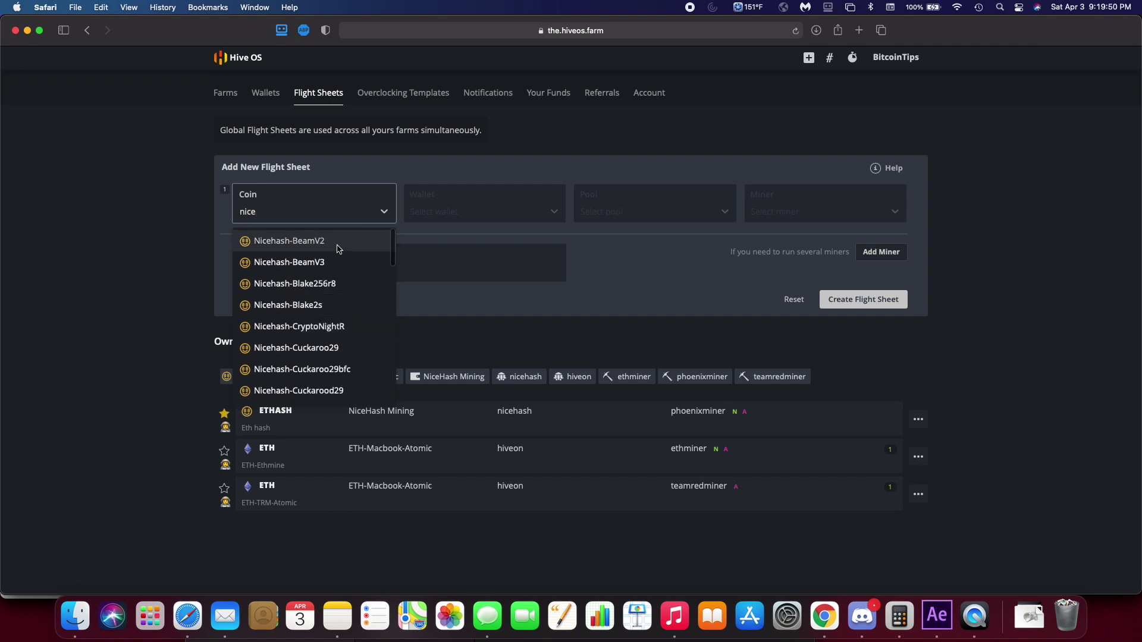
click(326, 264)
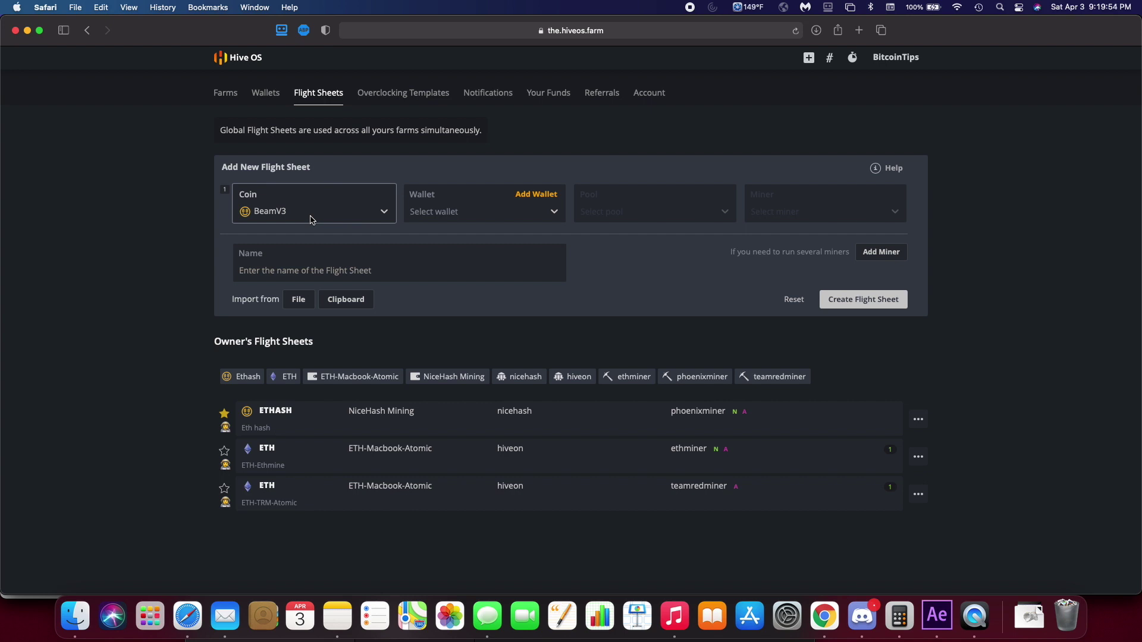
Choose the NiceHash Mining wallet and the nicehash pool
click(474, 211)
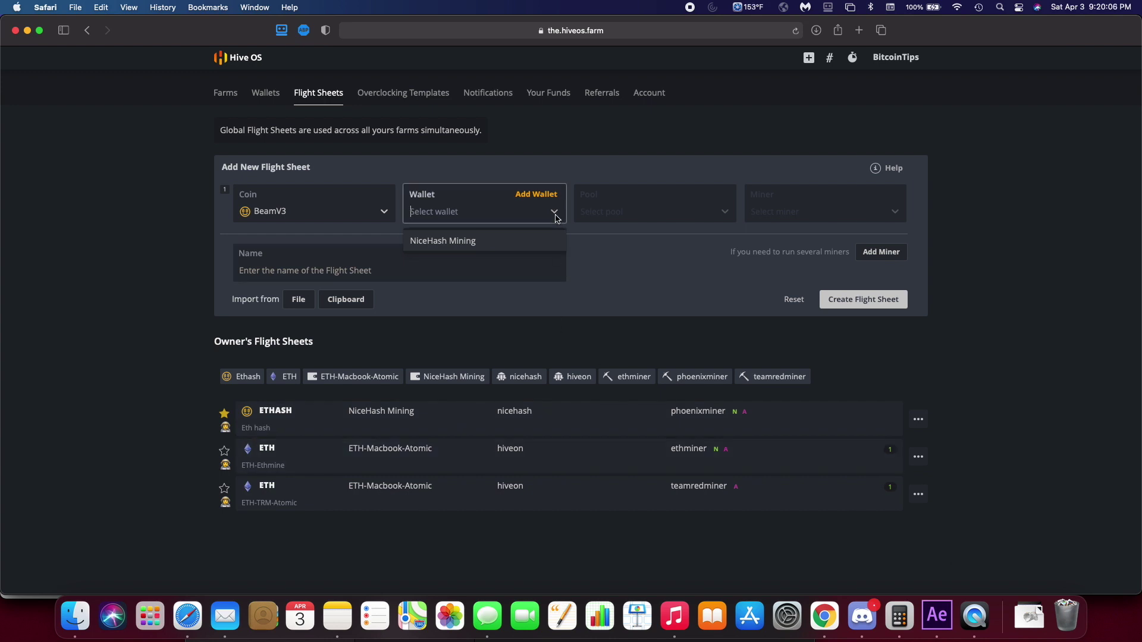
click(466, 246)
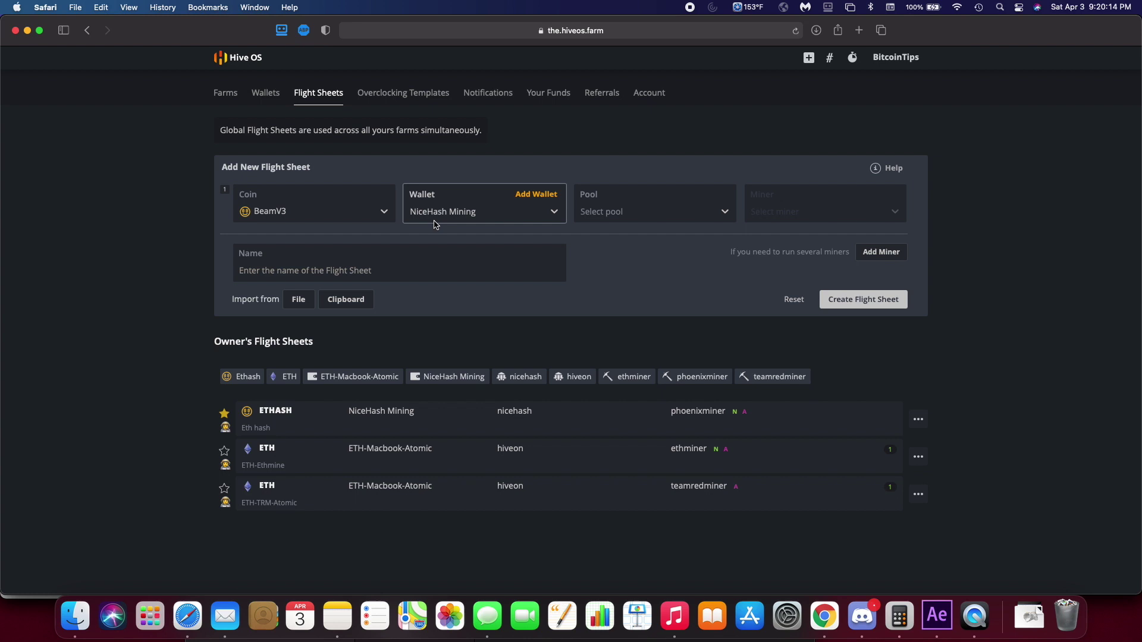
click(599, 209)
click(625, 245)
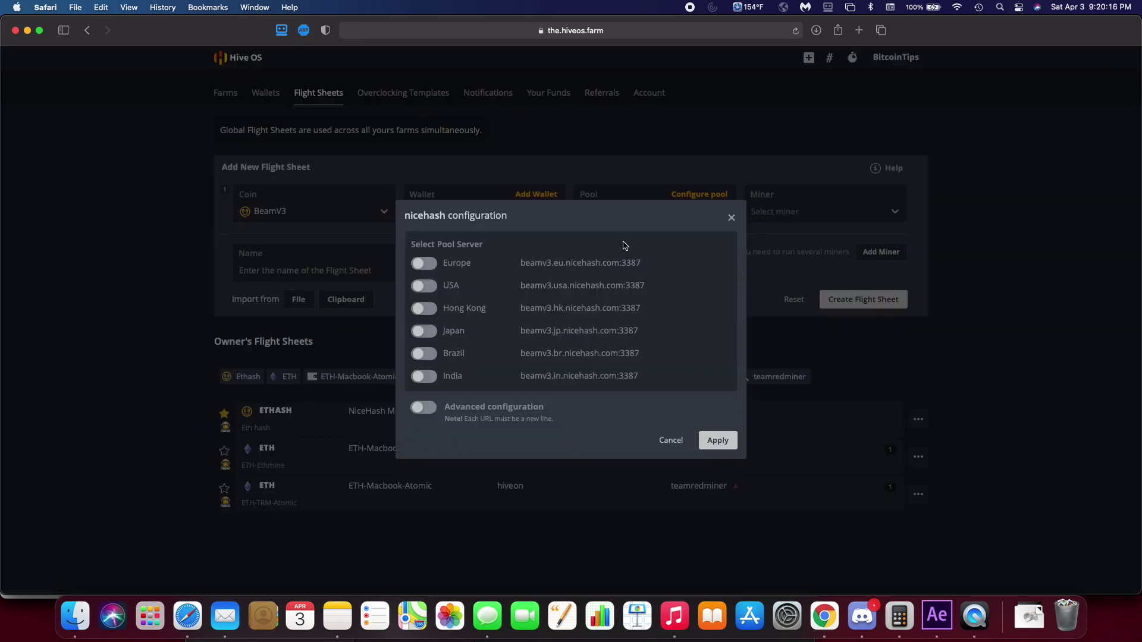
Enable the Europe, USA, Hong Kong and Japan nicehash servers and apply them
click(434, 269)
click(420, 297)
click(419, 320)
click(419, 343)
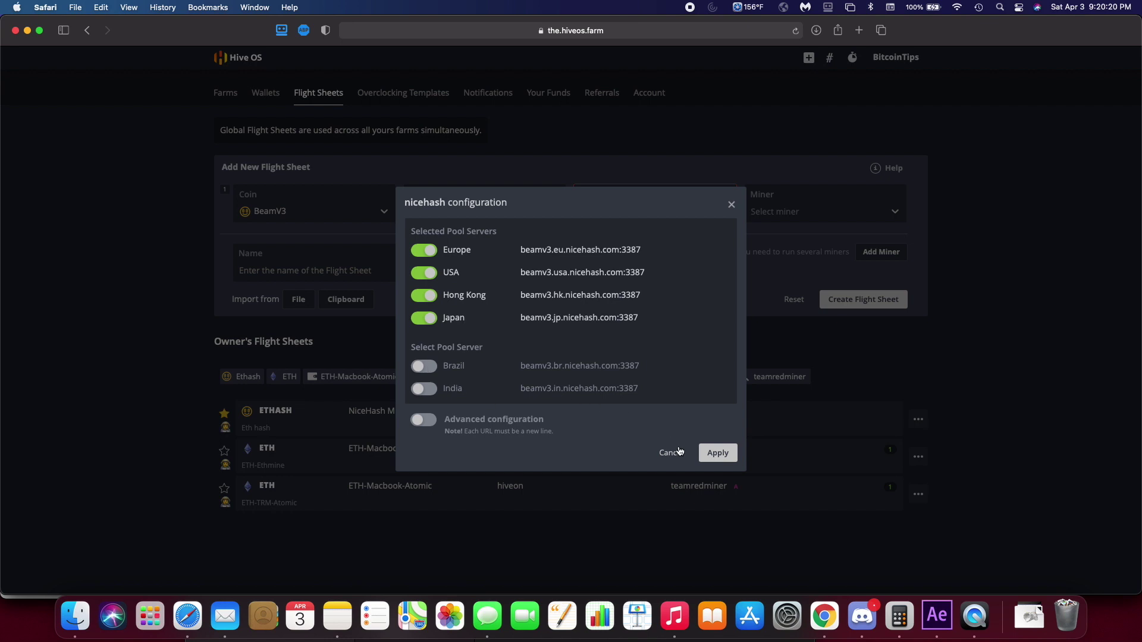
click(717, 454)
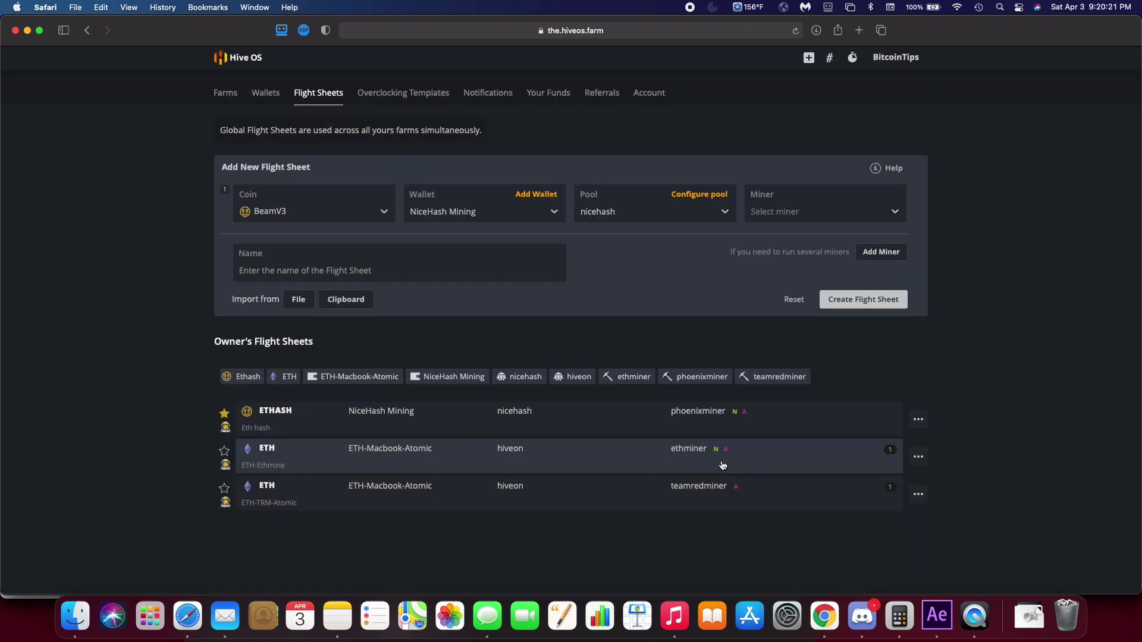
click(780, 215)
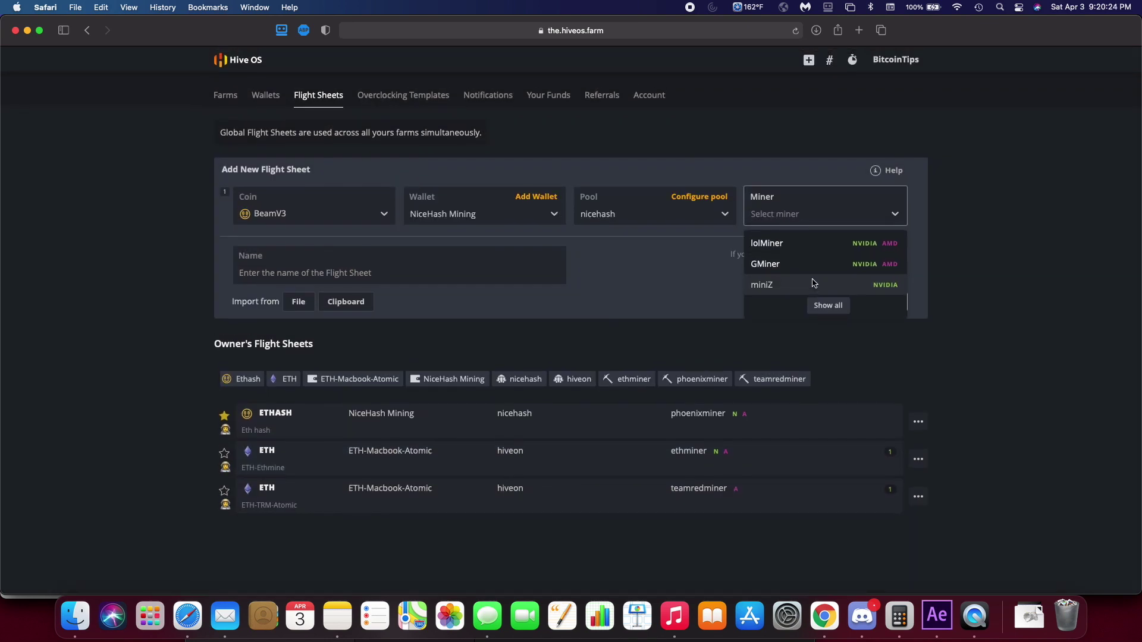
Choose lolMiner from the miner list for the BeamV3 sheet
click(810, 243)
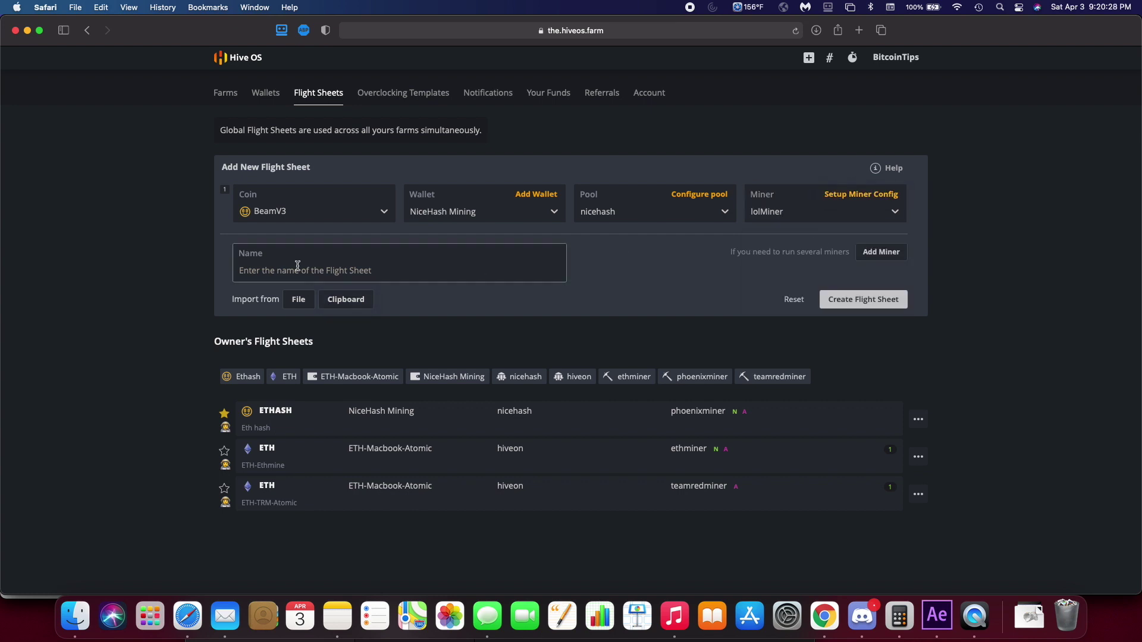